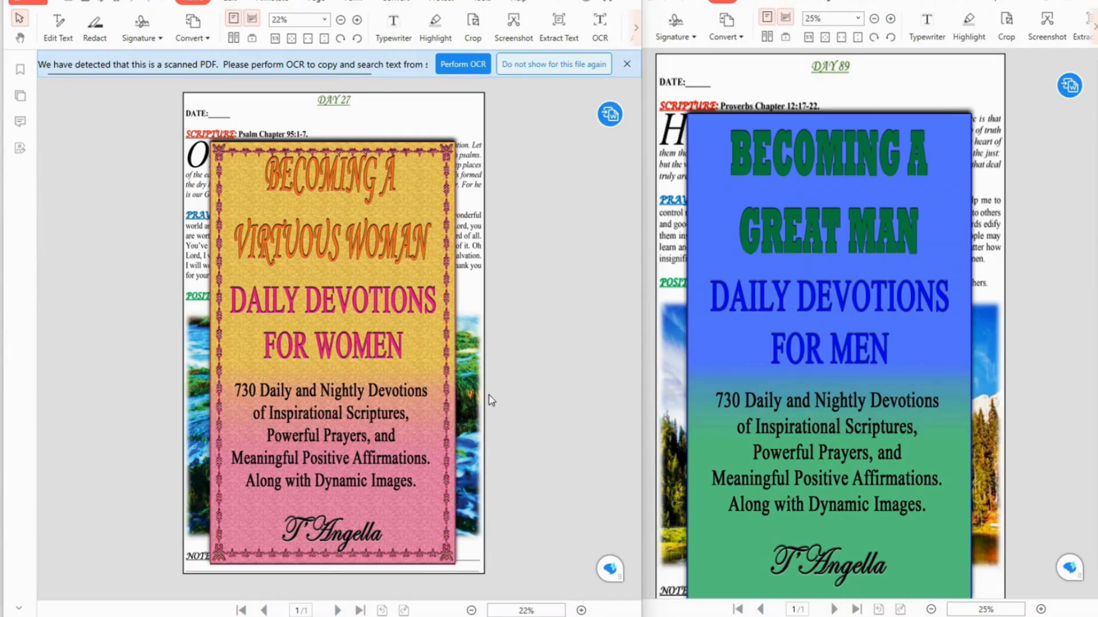
# Minimize both PDF cover windows and skim through the pages of the women's daily devotions manuscript in Word
pyautogui.press('super+Down')
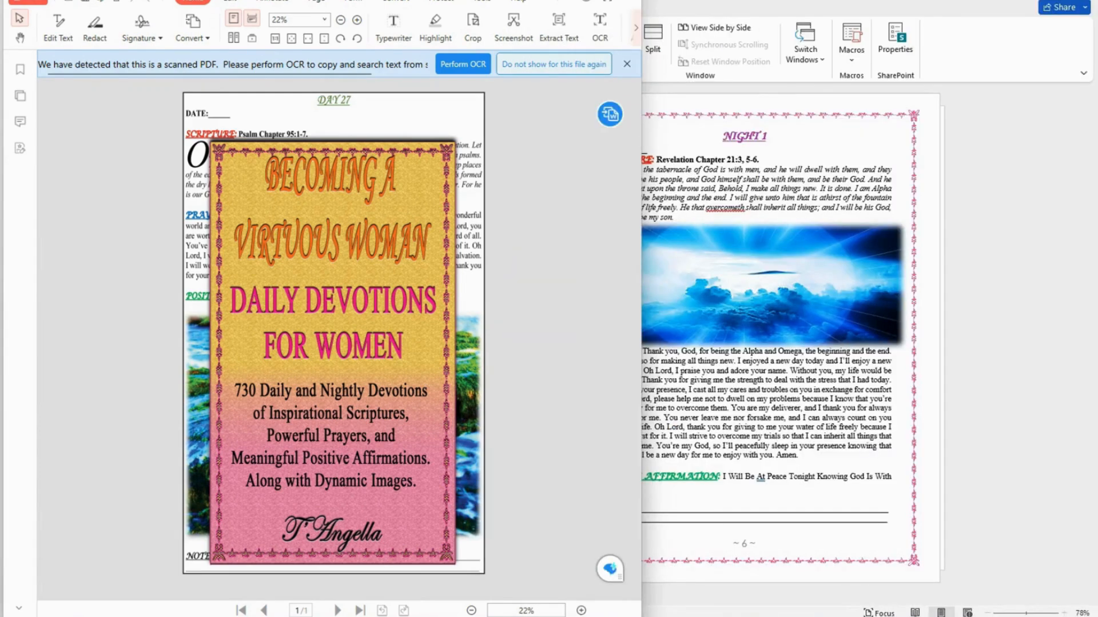
pyautogui.press('super+Down')
pyautogui.moveTo(29, 602); pyautogui.dragTo(906, 607)
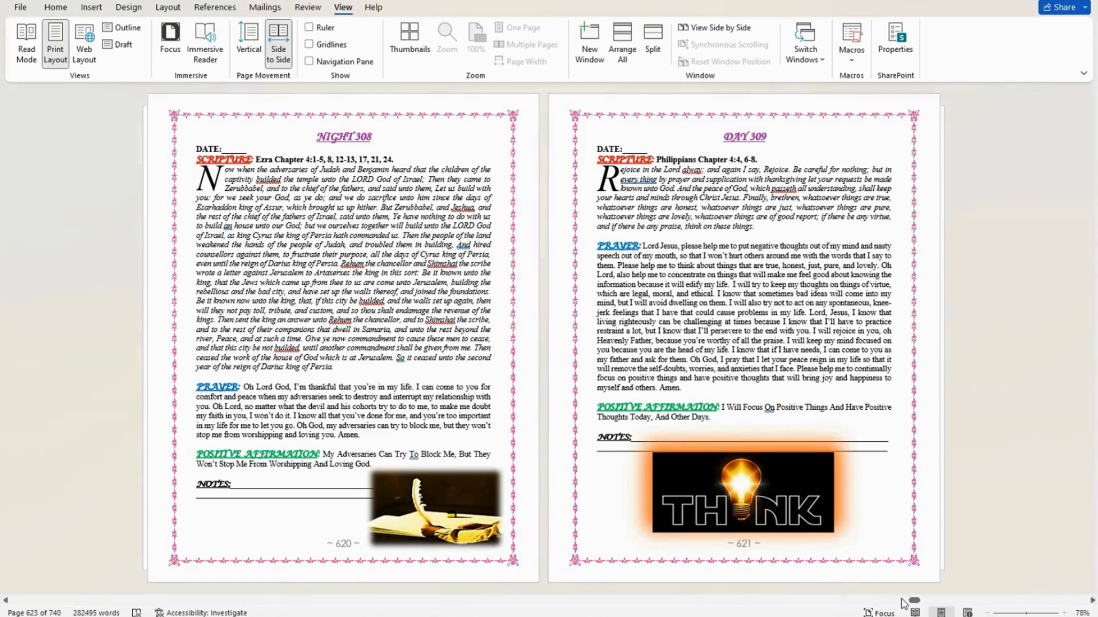
pyautogui.moveTo(913, 601); pyautogui.dragTo(16, 601)
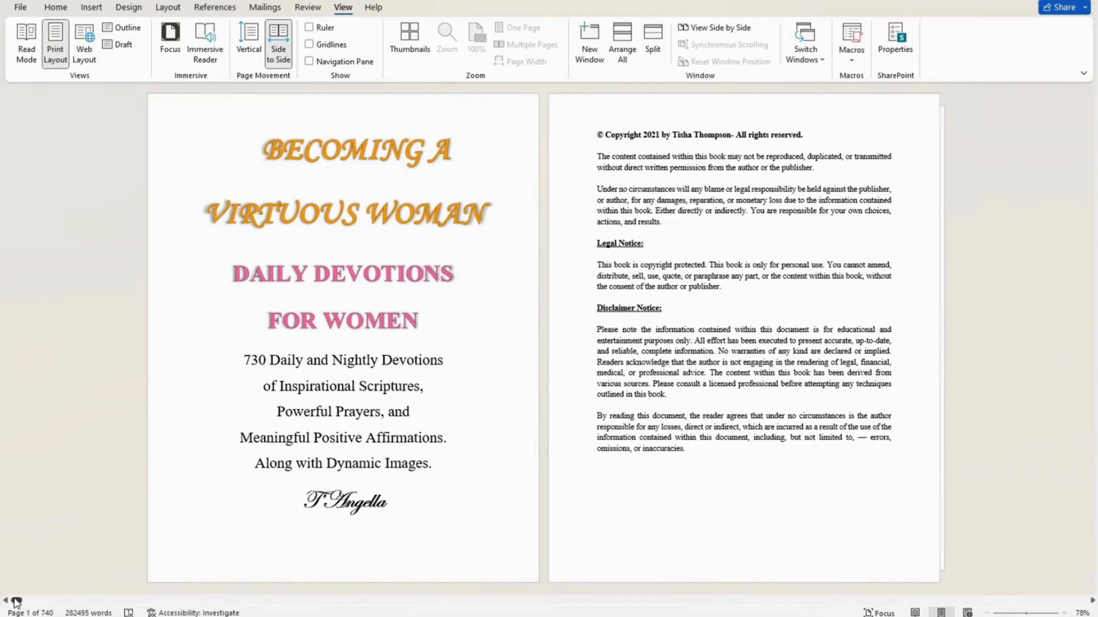
pyautogui.moveTo(16, 602); pyautogui.dragTo(33, 607)
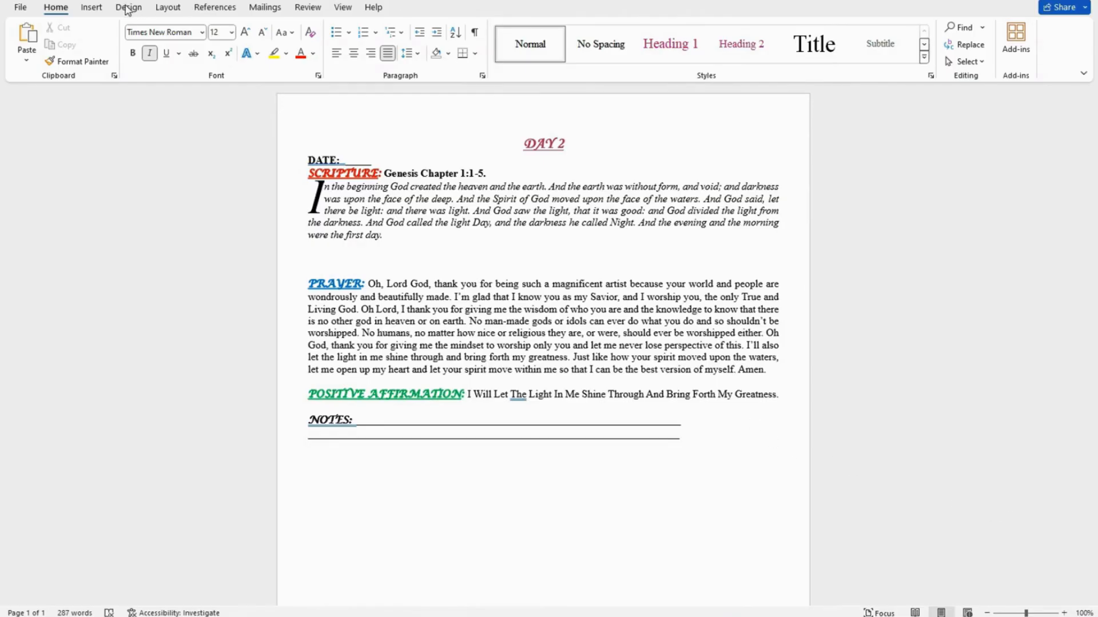
# Place the cursor on the blank line below the scripture and examine the stock images and icons available for insertion
pyautogui.click(321, 254)
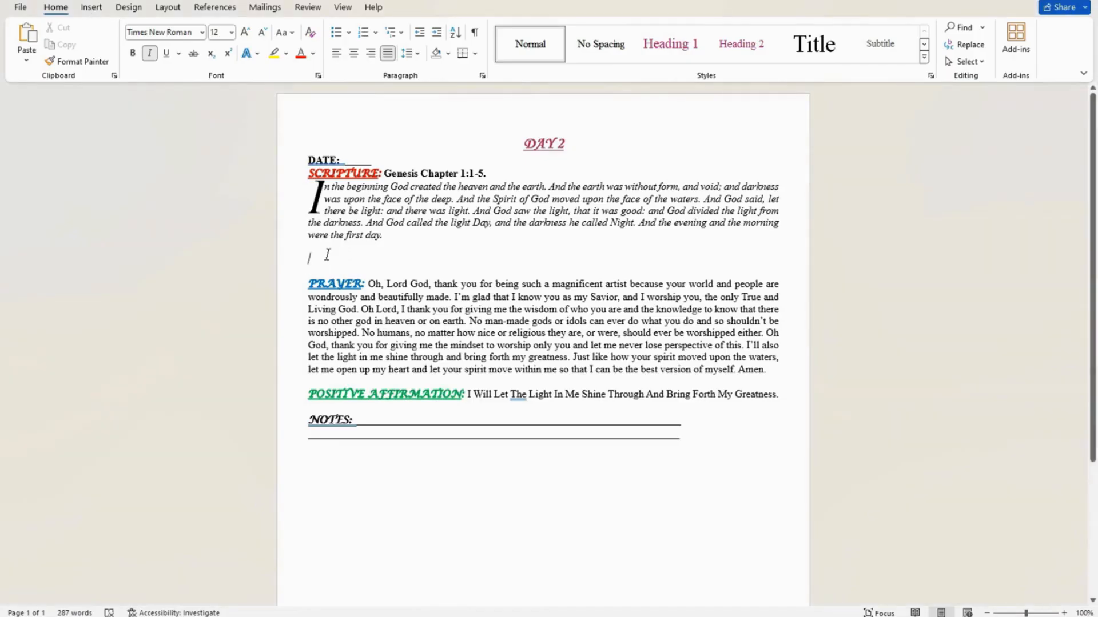
pyautogui.click(91, 8)
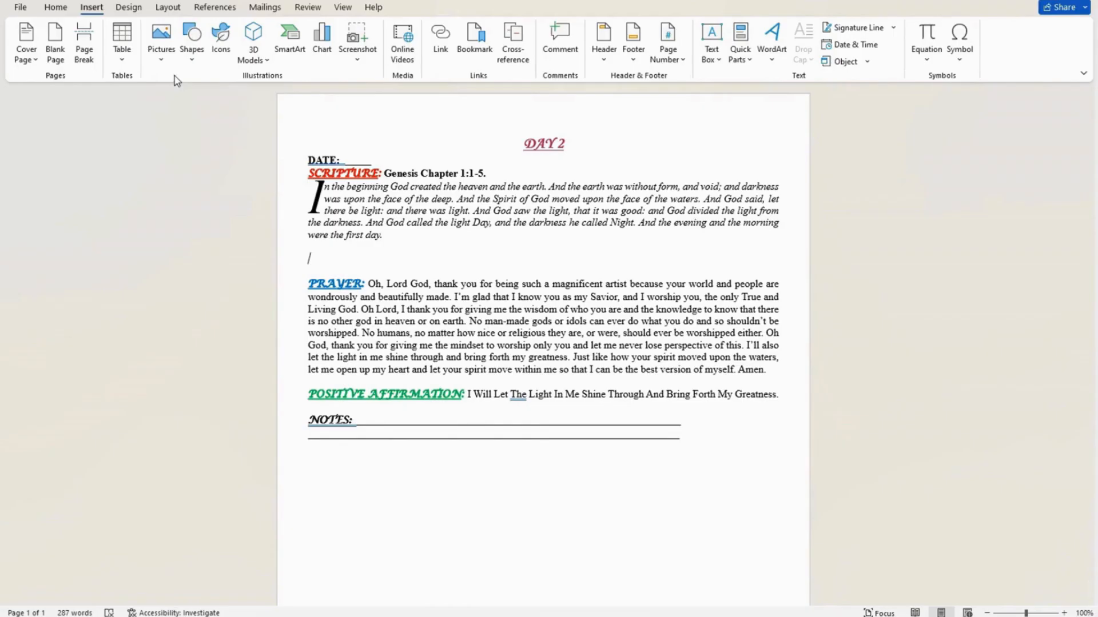
pyautogui.click(161, 60)
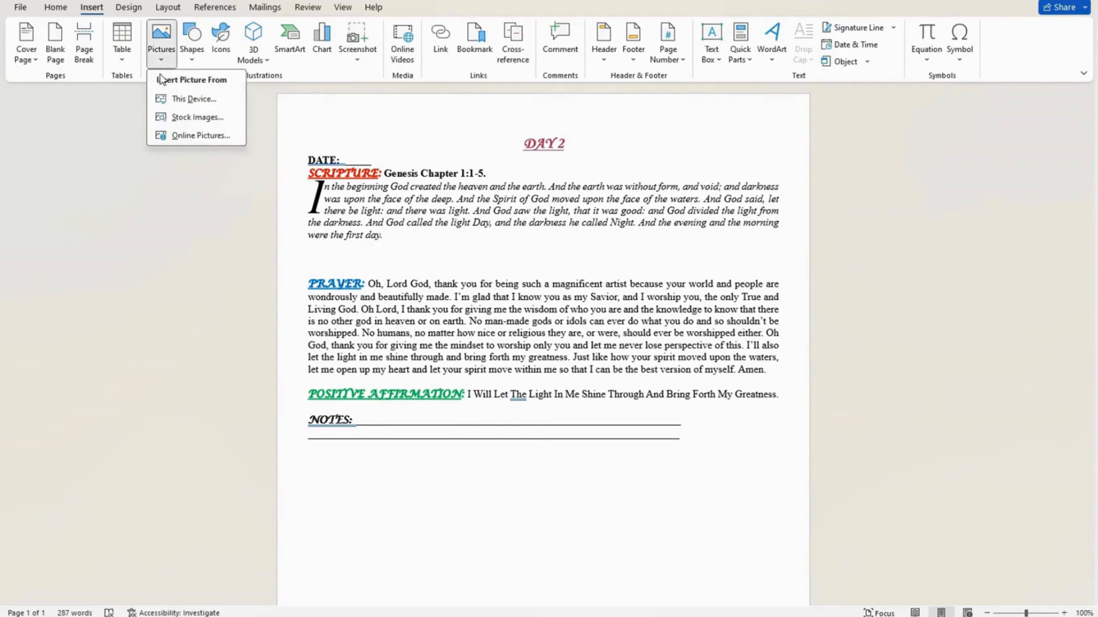
pyautogui.click(186, 125)
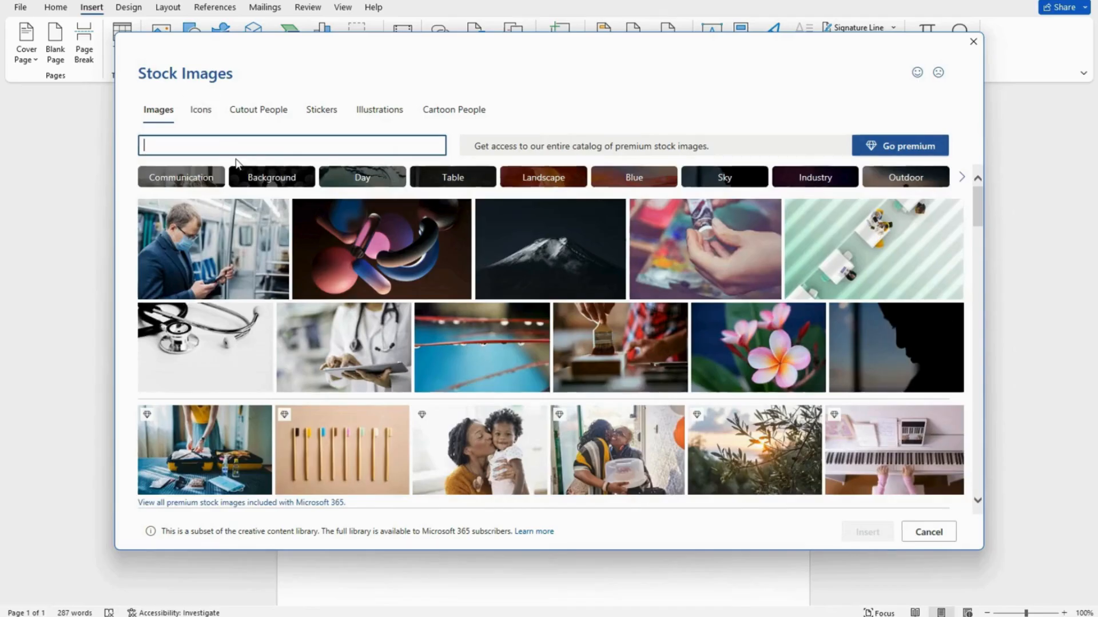
pyautogui.click(201, 112)
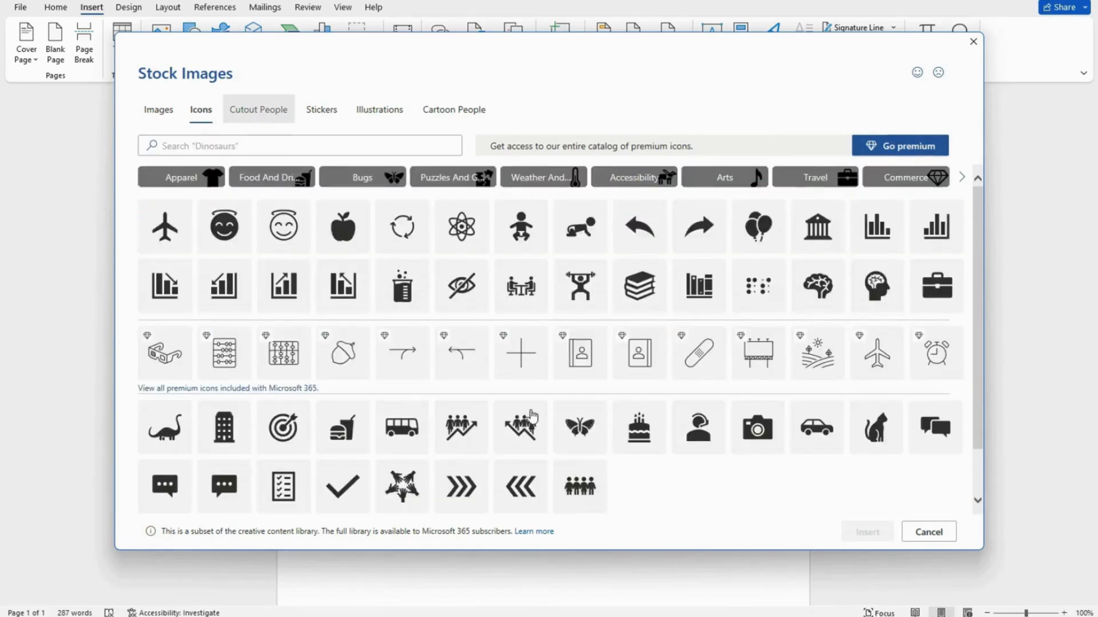
pyautogui.click(973, 43)
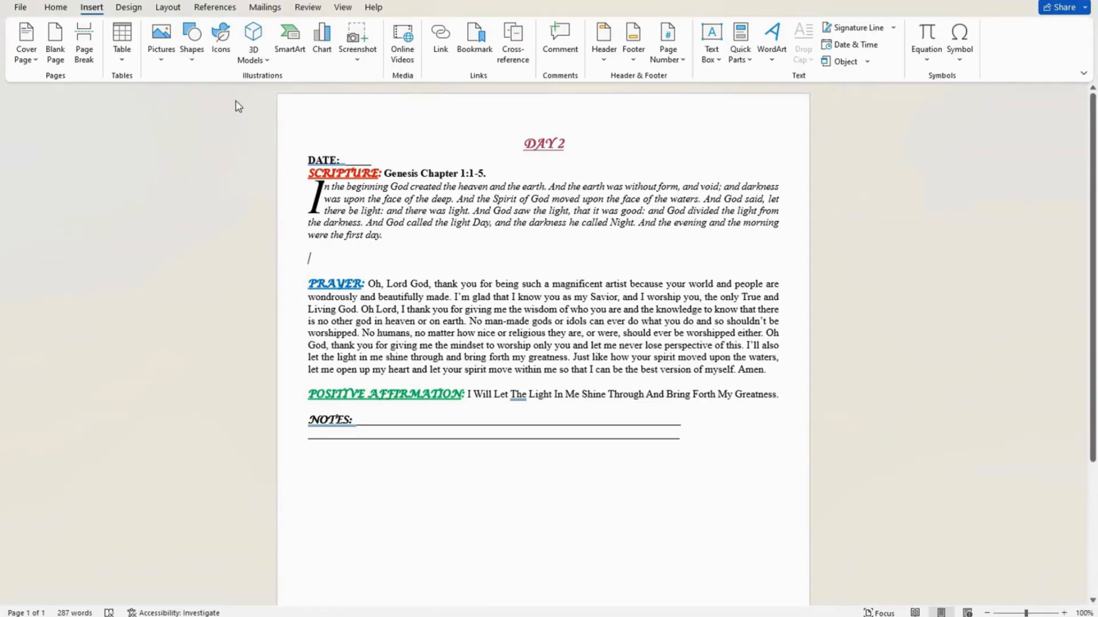
# Insert the picture sky-3756931_1920 from this device between the Day 2 scripture and the prayer
pyautogui.click(163, 61)
pyautogui.click(187, 99)
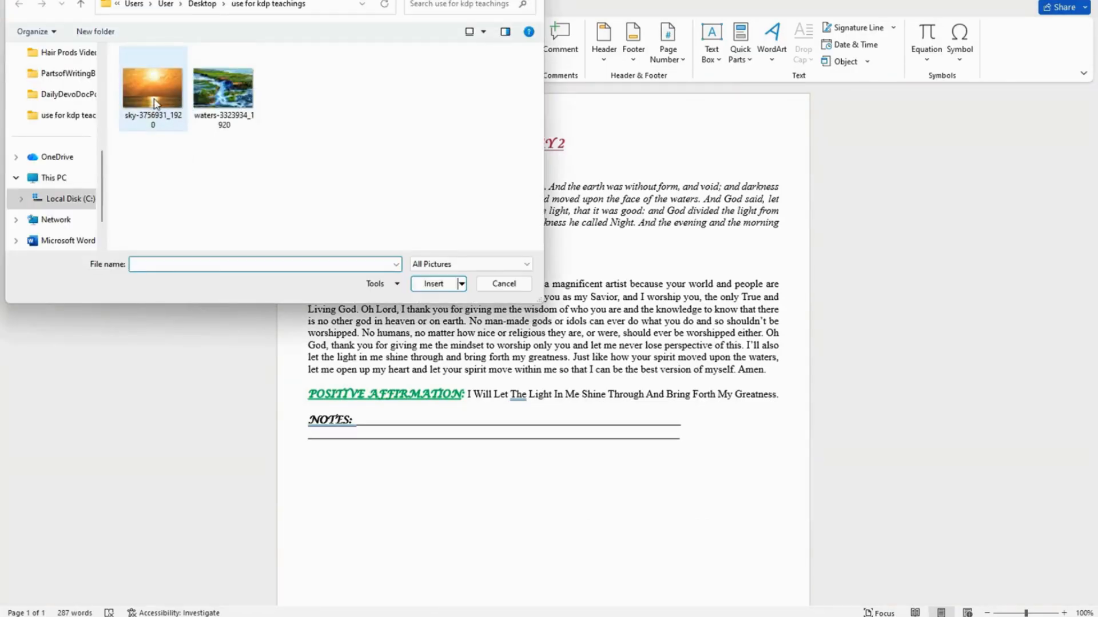
pyautogui.click(154, 97)
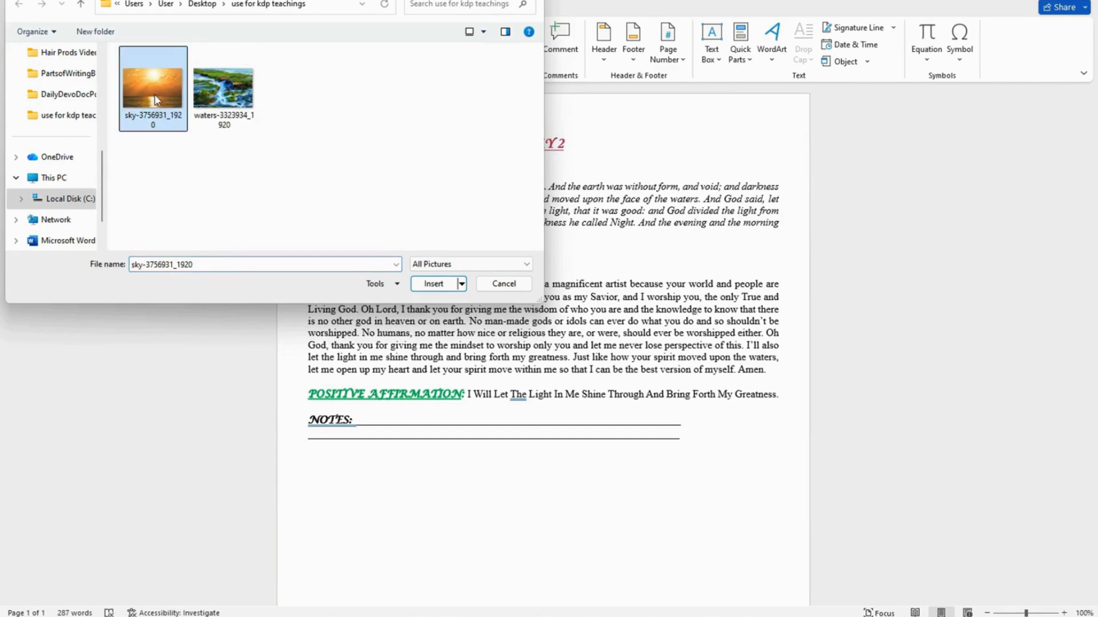
pyautogui.click(433, 284)
pyautogui.click(732, 310)
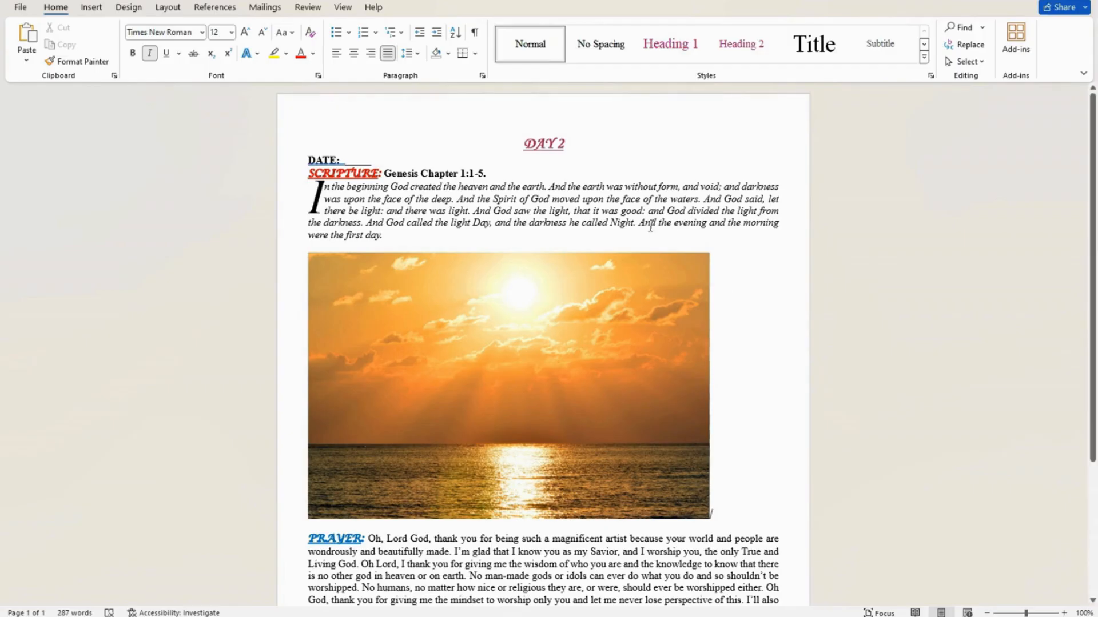
# Shrink the sunset picture proportionally to about a third of the text width
pyautogui.click(640, 466)
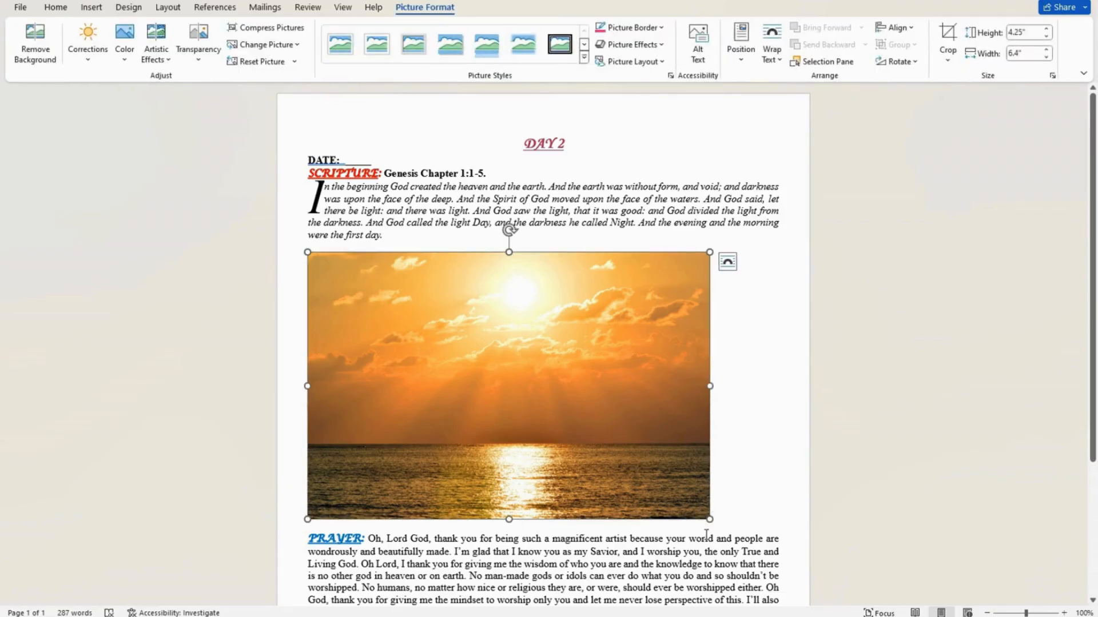
pyautogui.moveTo(710, 520); pyautogui.dragTo(382, 349)
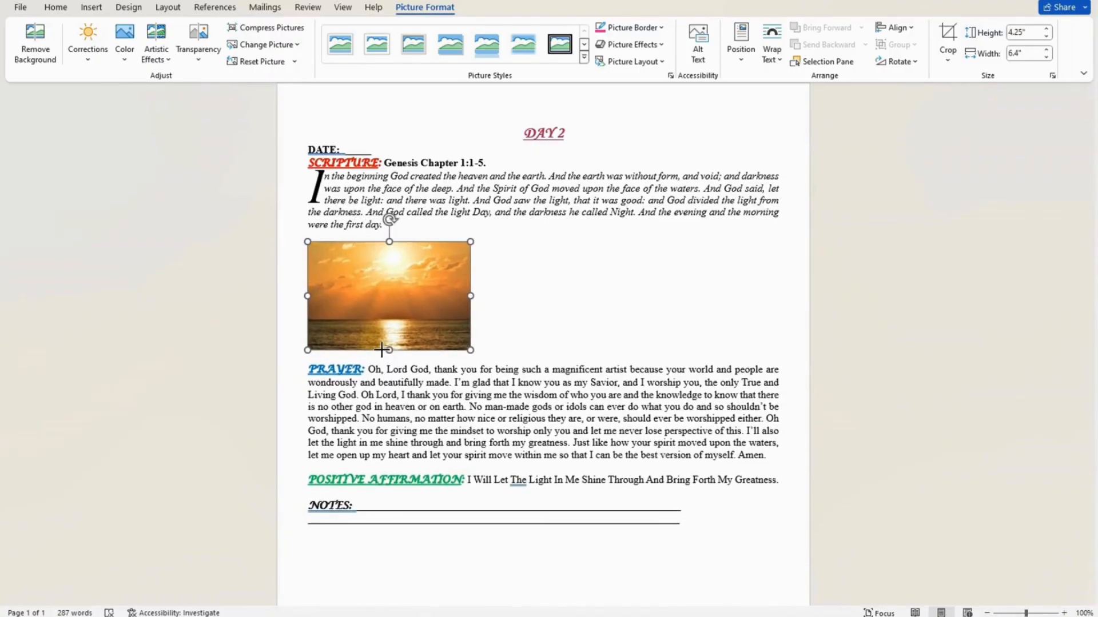
pyautogui.click(558, 289)
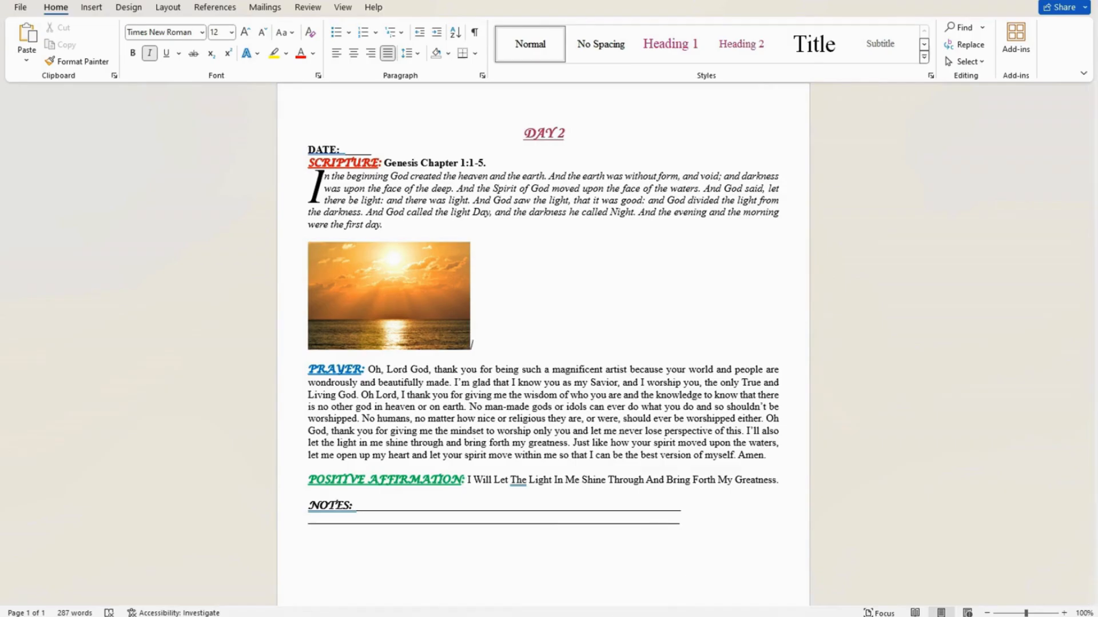
# Switch to the browser and view the Amazon product pages of the women's and men's daily devotions books
pyautogui.click(628, 616)
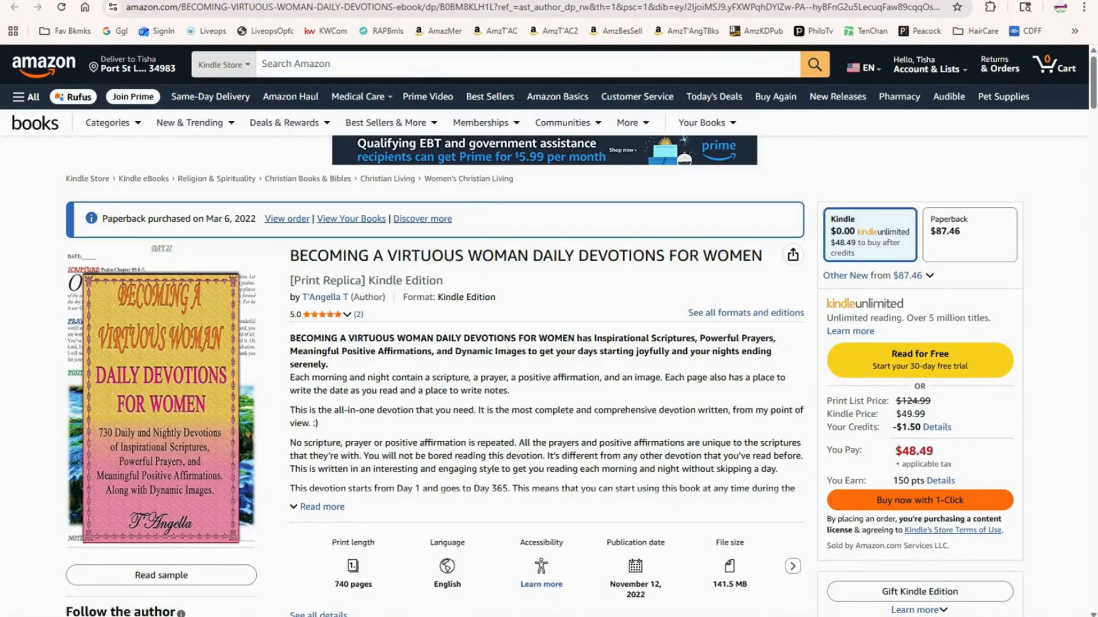
pyautogui.hotkey('ctrl', 'Tab')
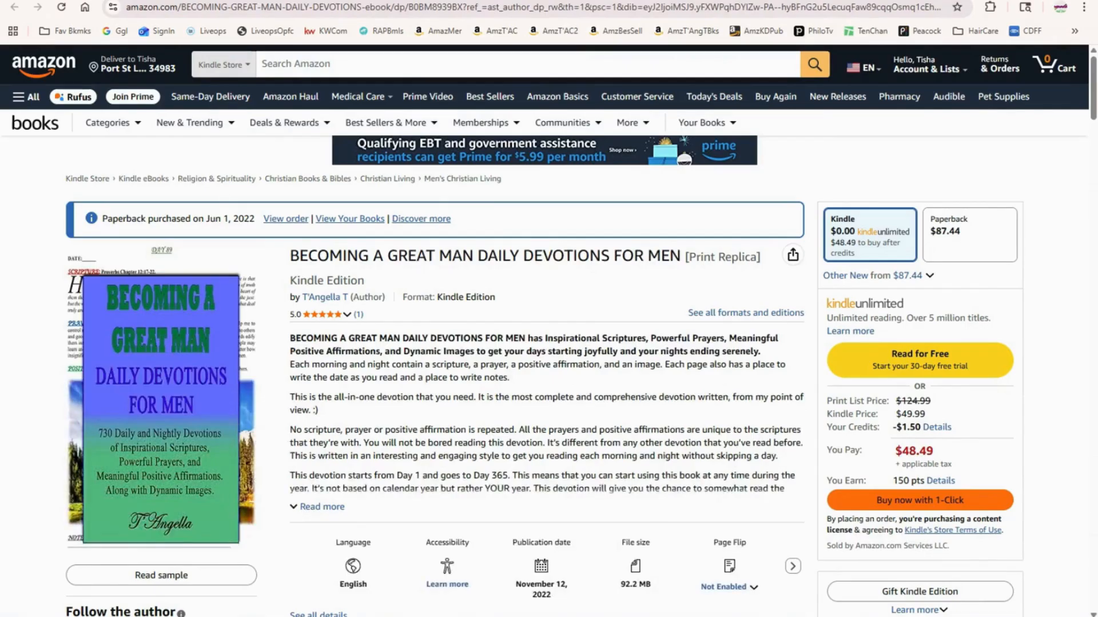
pyautogui.hotkey('ctrl', 'Tab')
pyautogui.moveTo(388, 100)
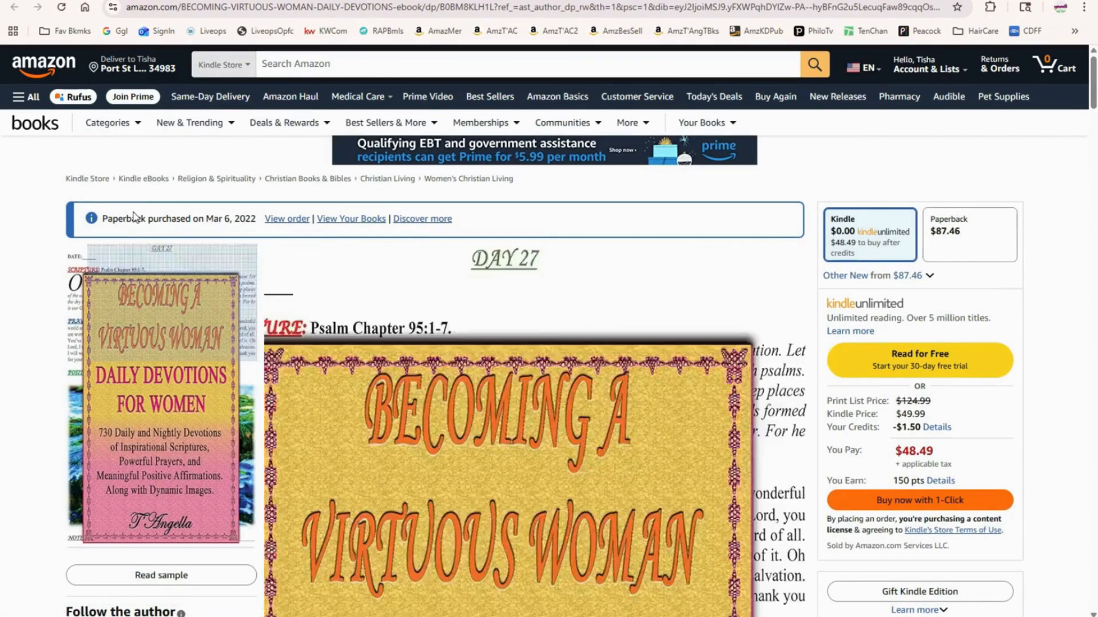
# Examine the author's full All Books listing on Amazon down to the sermon journals
pyautogui.hotkey('ctrl', 'Tab')
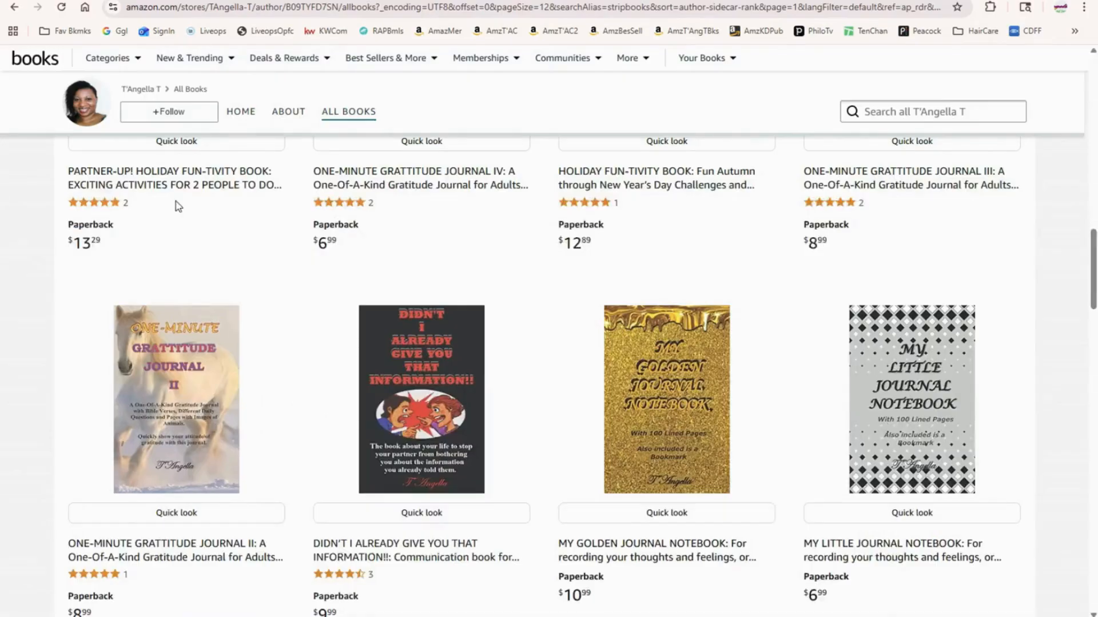
pyautogui.scroll(-8, 527, 335)
pyautogui.scroll(-15, 528, 337)
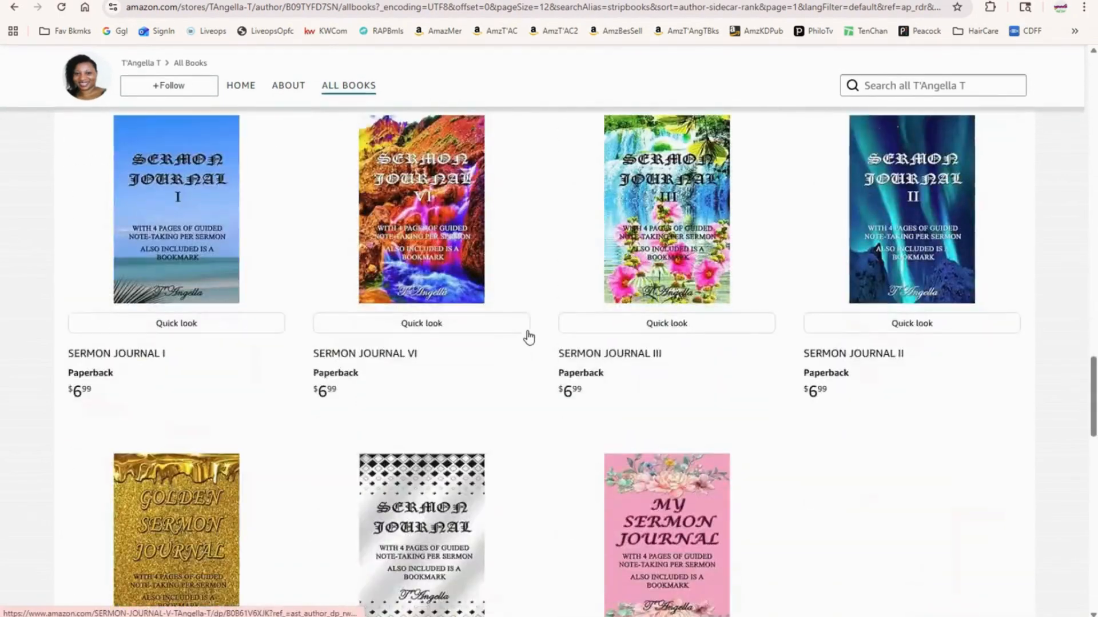
pyautogui.scroll(6, 521, 338)
pyautogui.scroll(15, 521, 339)
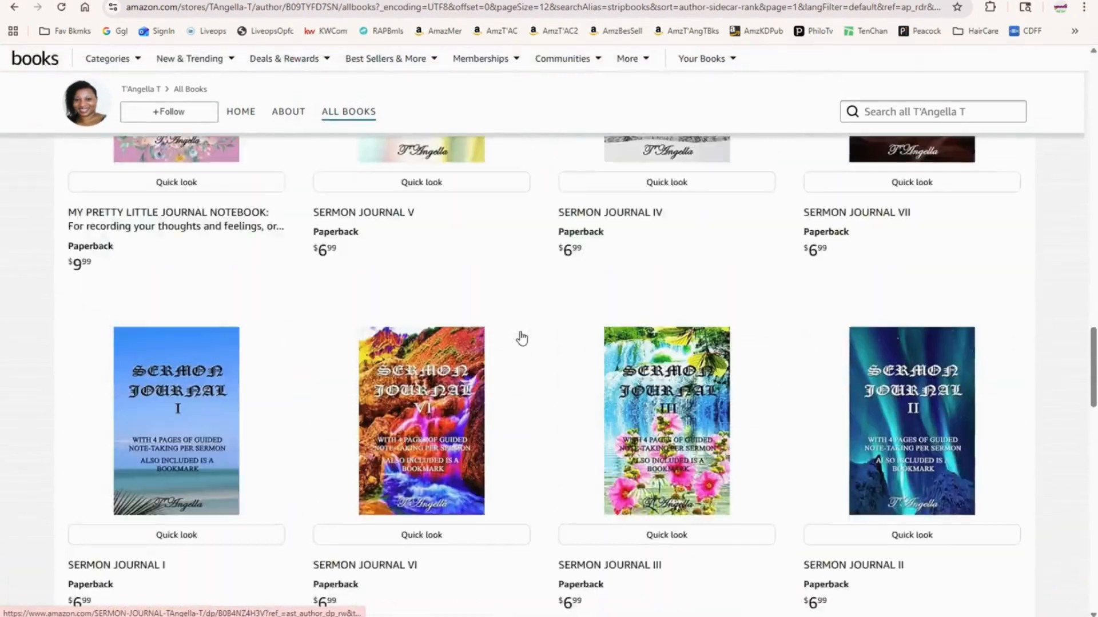
pyautogui.scroll(10, 521, 338)
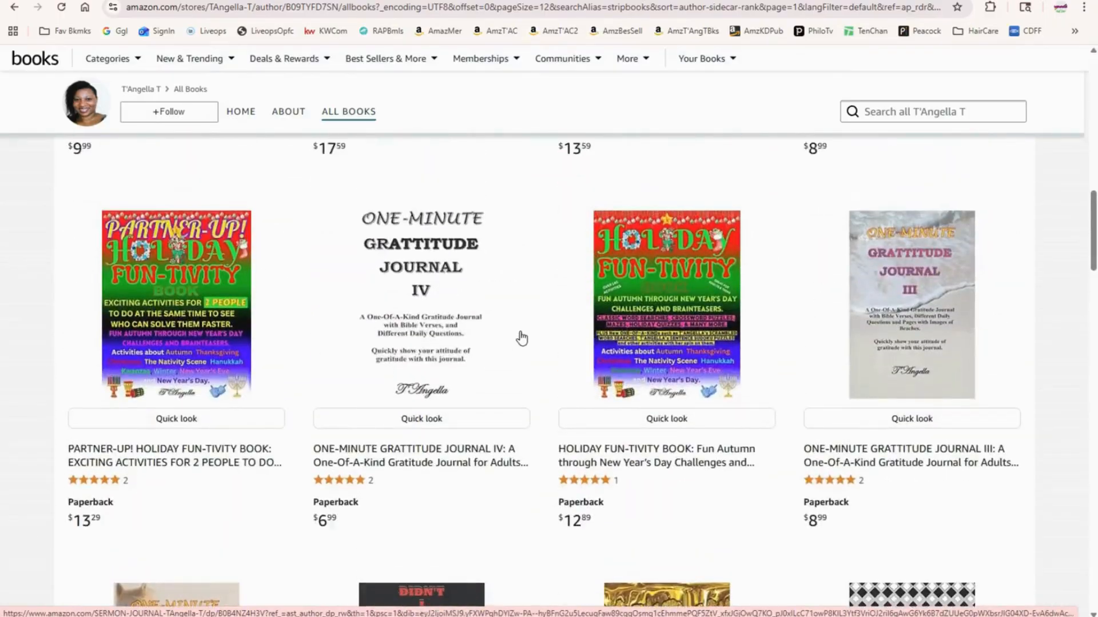
pyautogui.scroll(10, 521, 338)
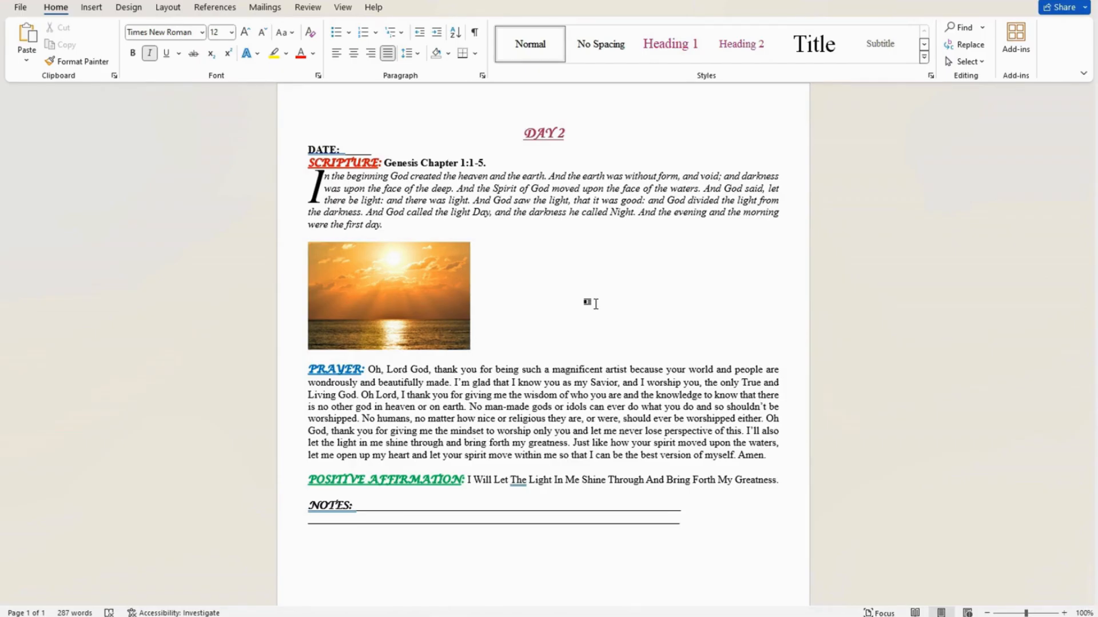
# In the Day 2 Word document, enlarge the sunset picture proportionally to slightly more than the text width
pyautogui.click(423, 338)
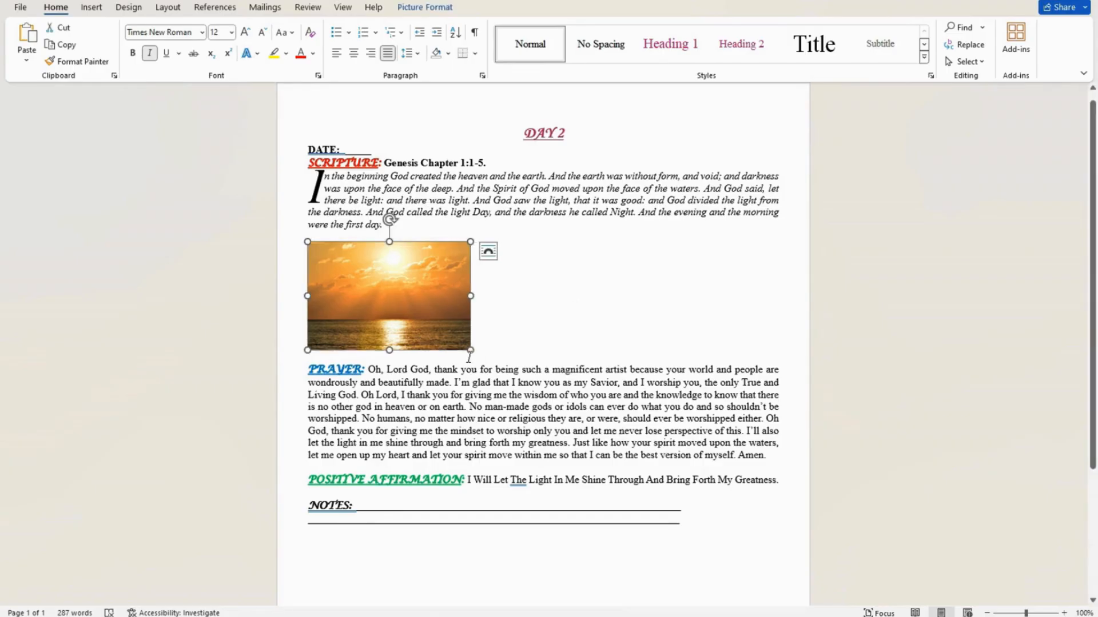
pyautogui.moveTo(471, 351); pyautogui.dragTo(653, 566)
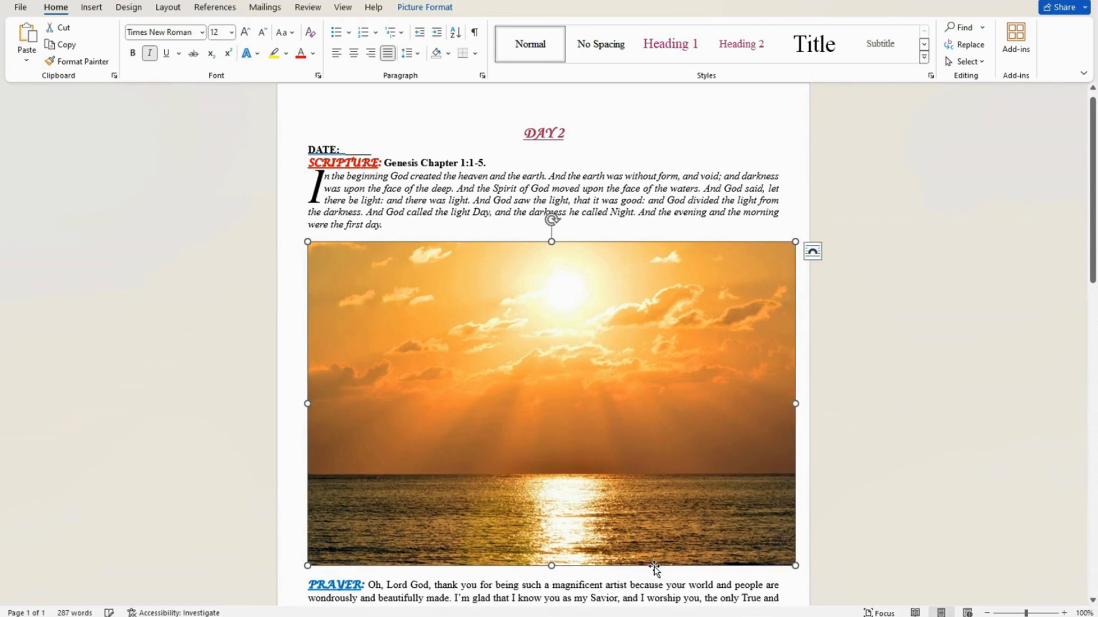
pyautogui.click(634, 227)
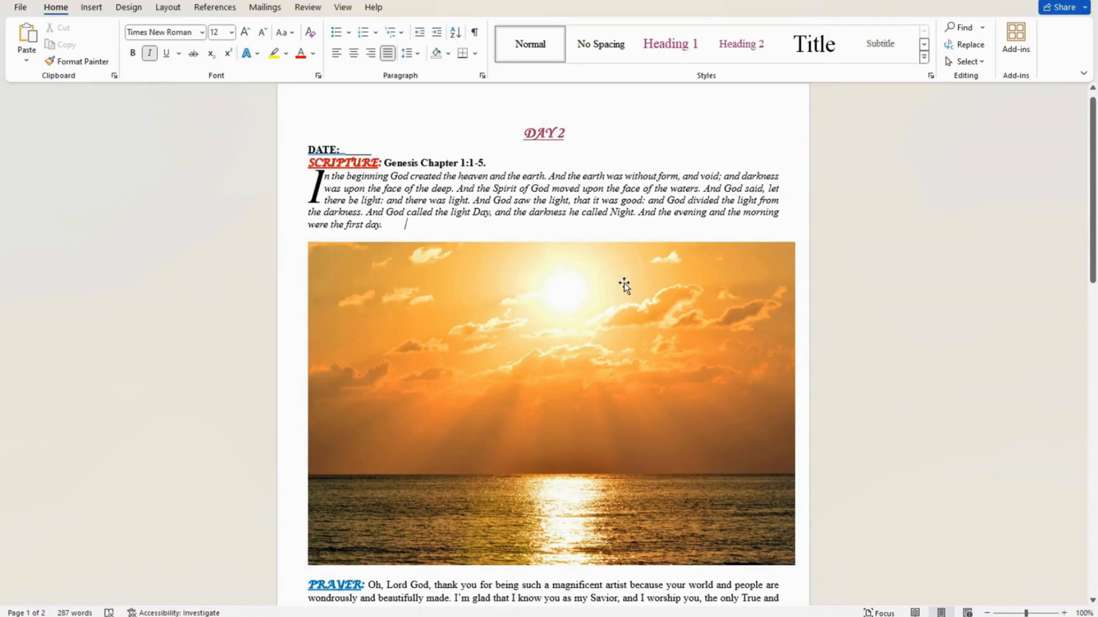
pyautogui.scroll(-3, 612, 323)
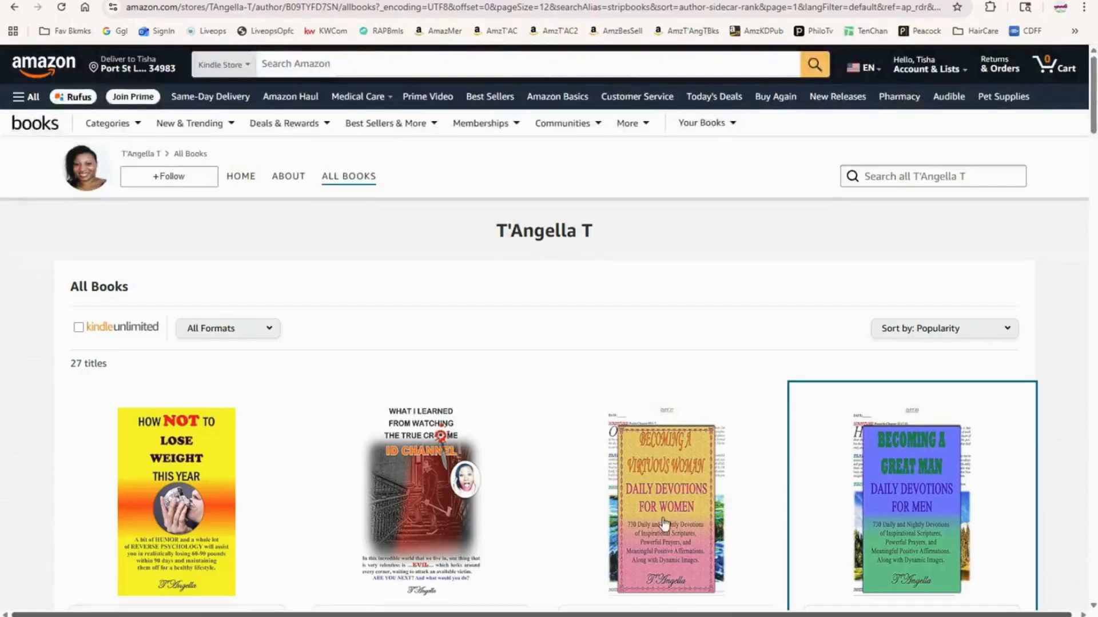
# Switch to the author's Amazon page and look over the first rows of books
pyautogui.scroll(-7, 675, 370)
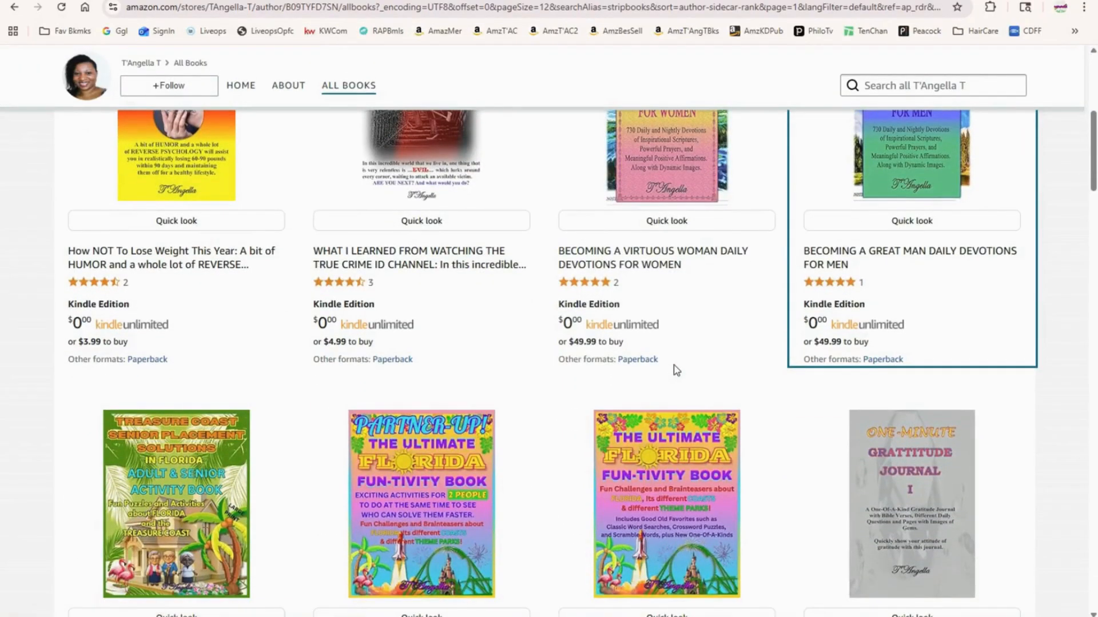
pyautogui.scroll(-8, 676, 371)
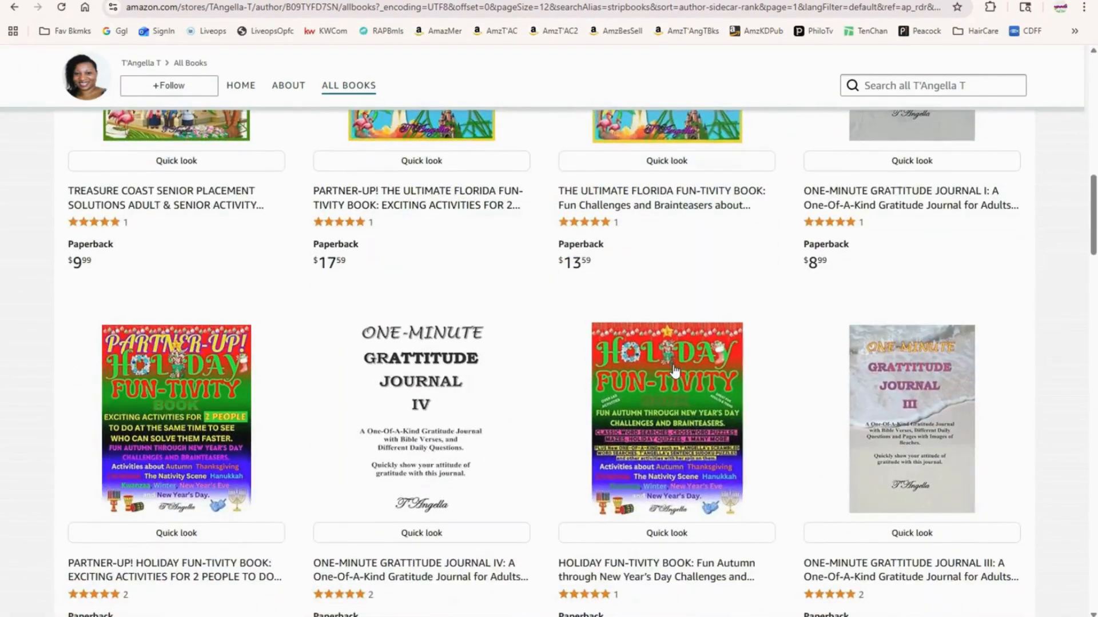
pyautogui.scroll(15, 675, 371)
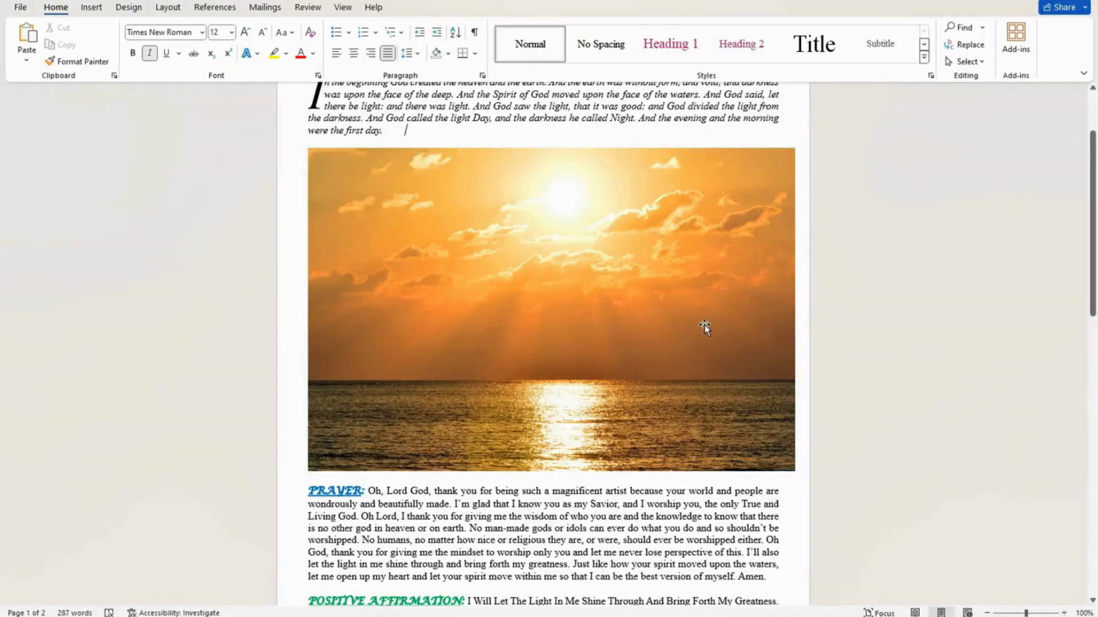
# In the Day 2 Word document, reduce the sunset picture proportionally so its width fits just inside the text margins
pyautogui.scroll(-2, 687, 434)
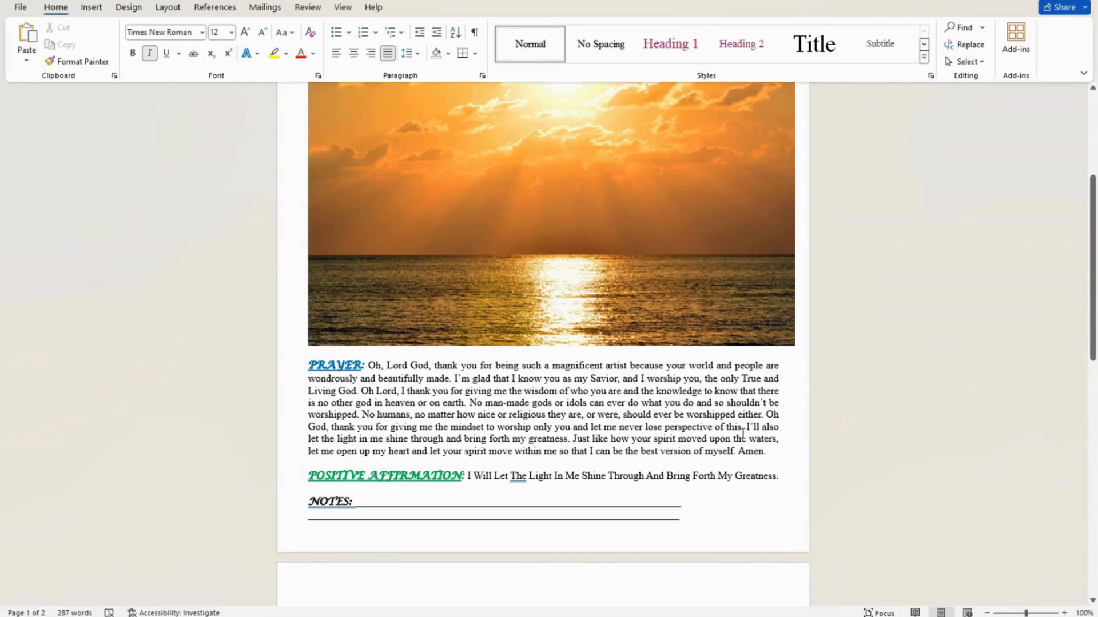
pyautogui.click(778, 334)
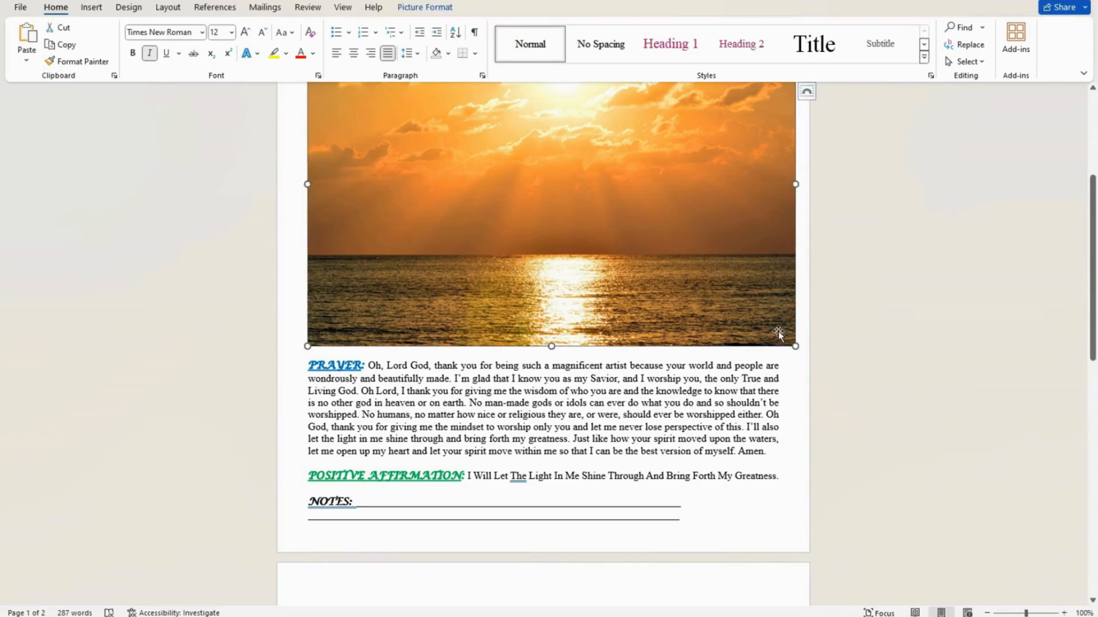
pyautogui.moveTo(796, 346); pyautogui.dragTo(769, 327)
pyautogui.scroll(4, 902, 314)
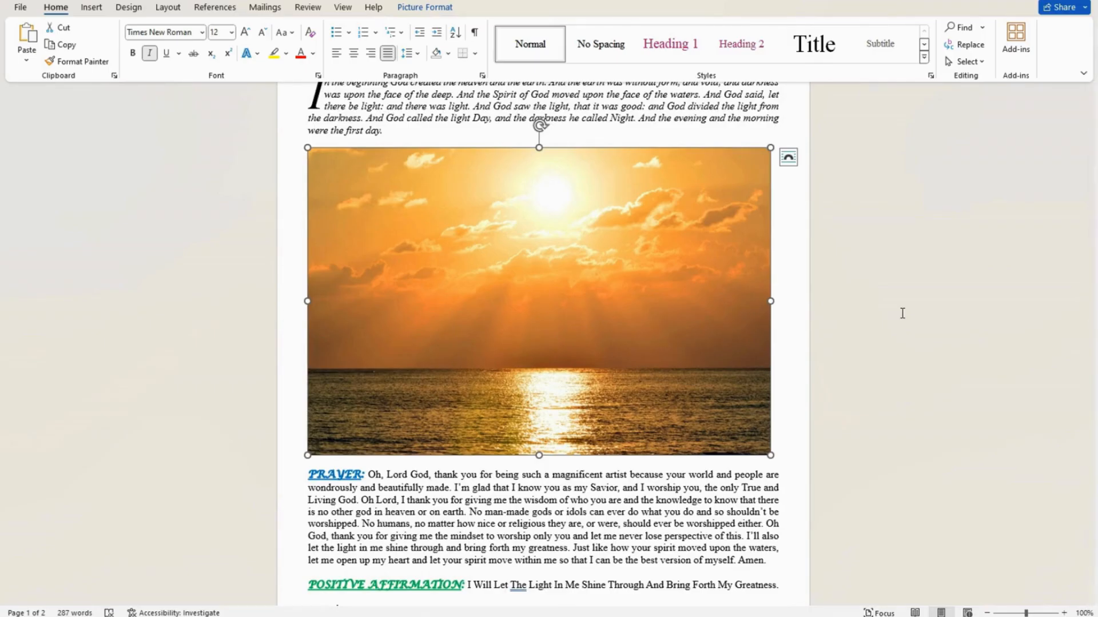
pyautogui.click(611, 131)
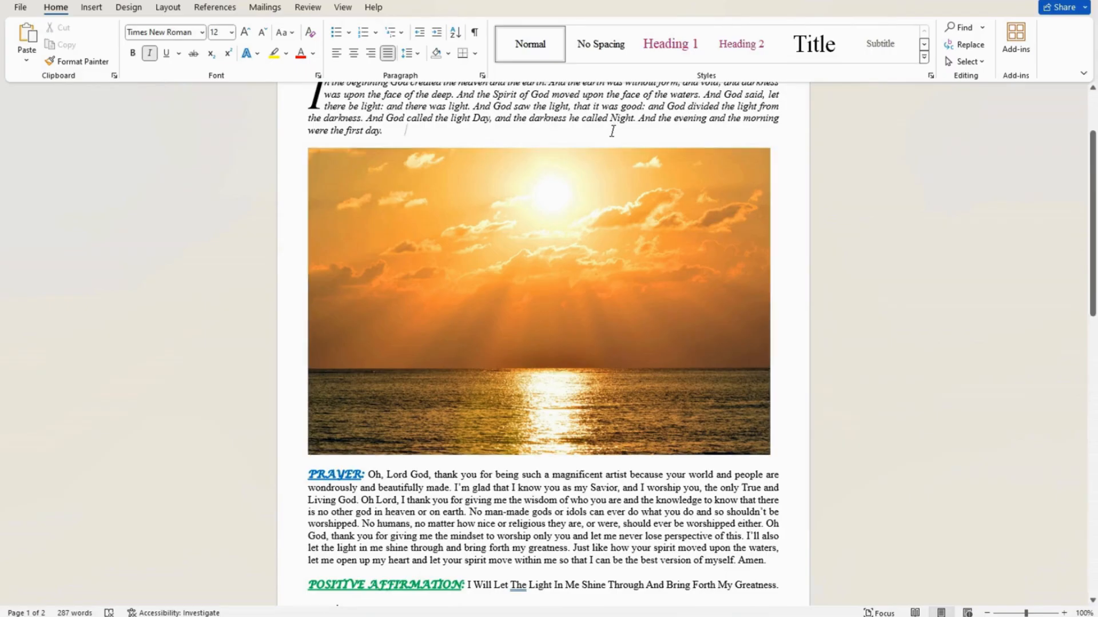